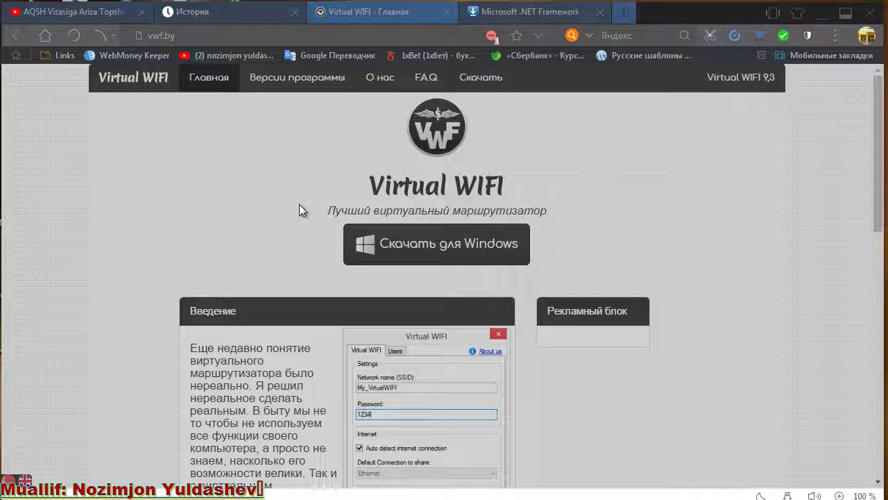
# Examine the Virtual WIFI home page from the introduction down to the requirements for running the program
pyautogui.scroll(-3, 299, 203)
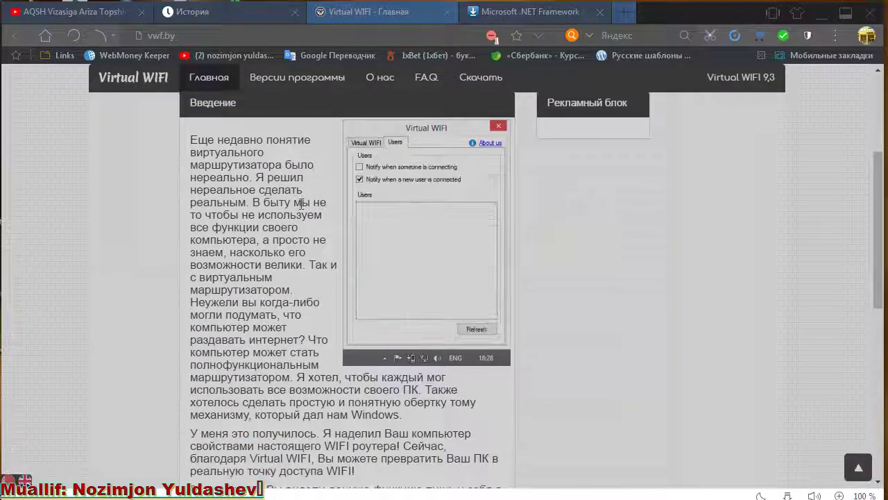
pyautogui.scroll(-1, 349, 236)
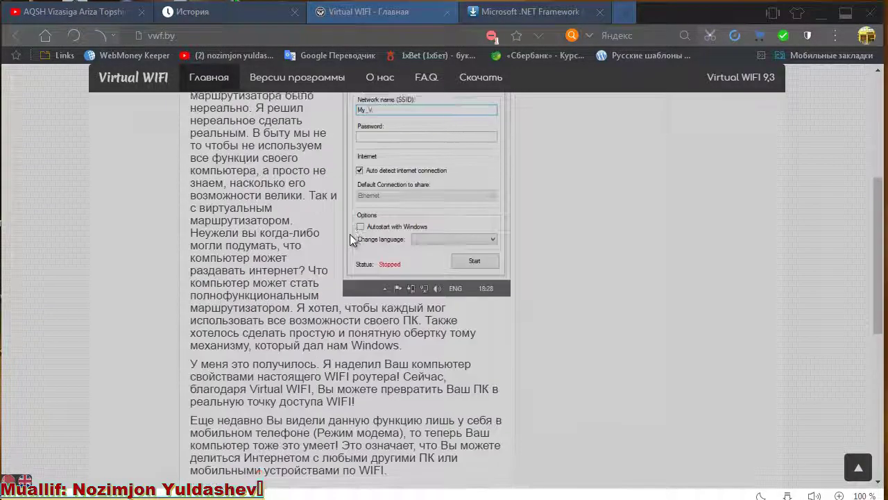
pyautogui.scroll(-3, 350, 236)
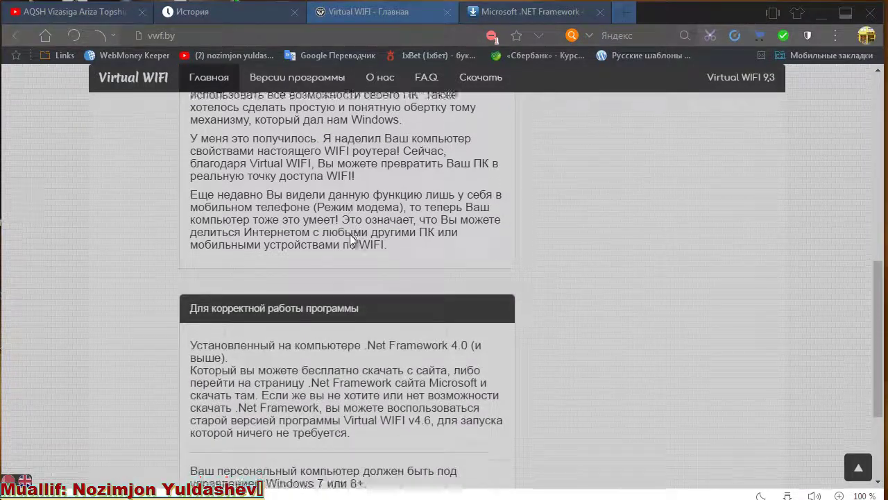
pyautogui.scroll(-3, 350, 239)
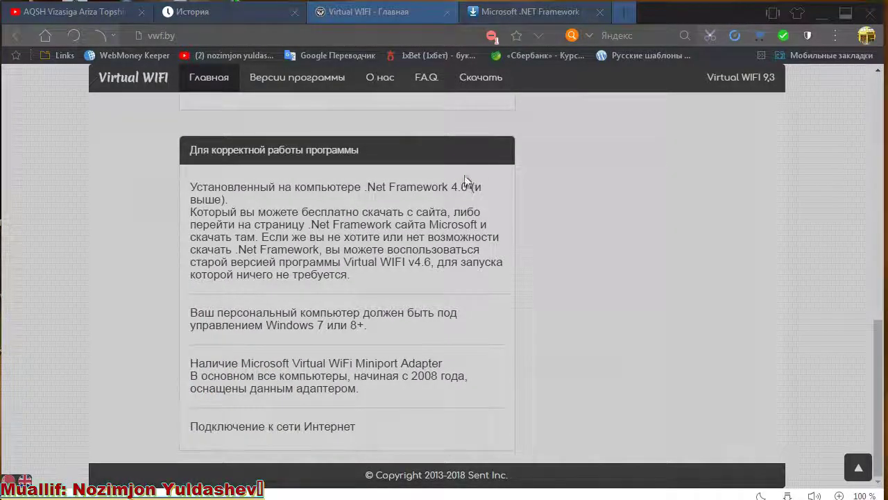
# Search the web for "uzonline" in a new browser tab
pyautogui.click(626, 12)
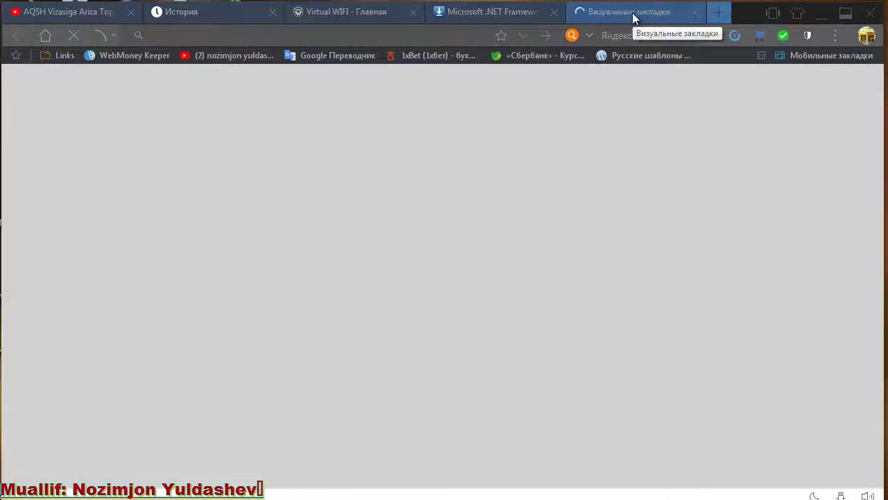
pyautogui.write('uzo')
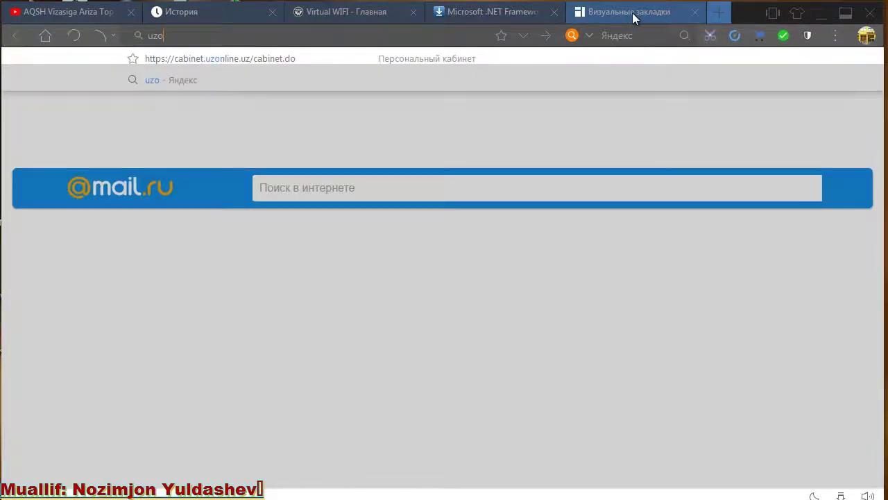
pyautogui.write('n')
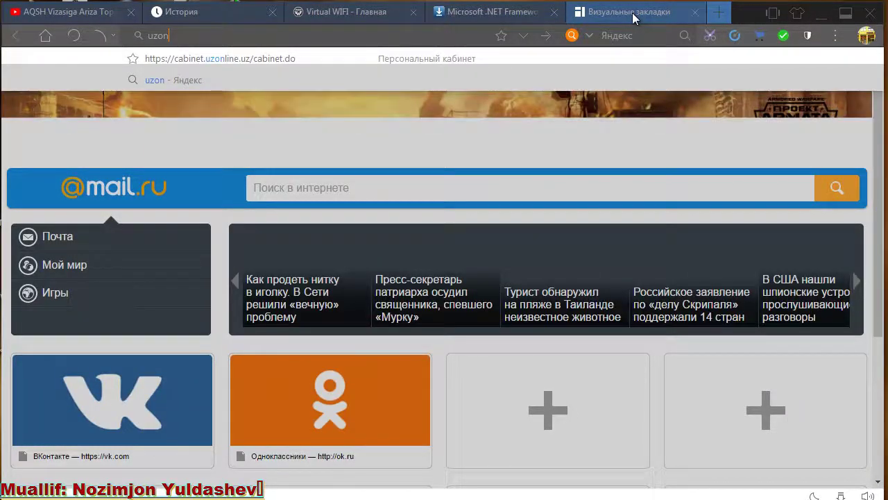
pyautogui.write('line')
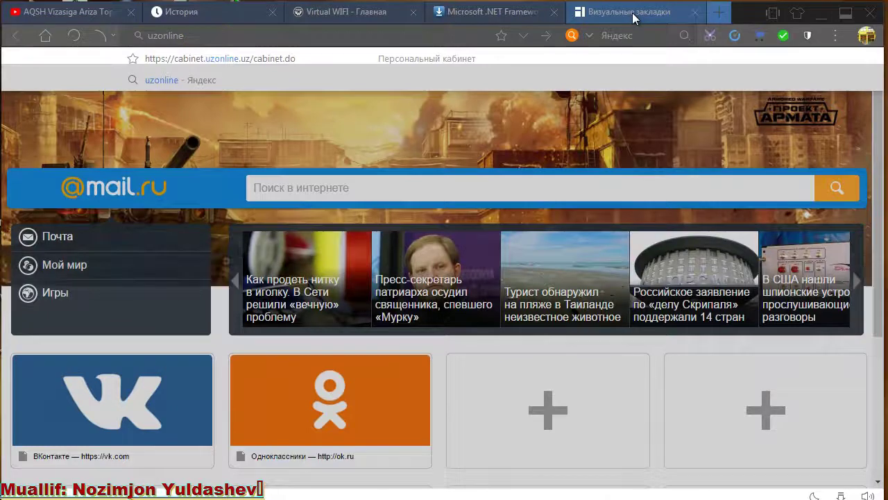
pyautogui.press('Return')
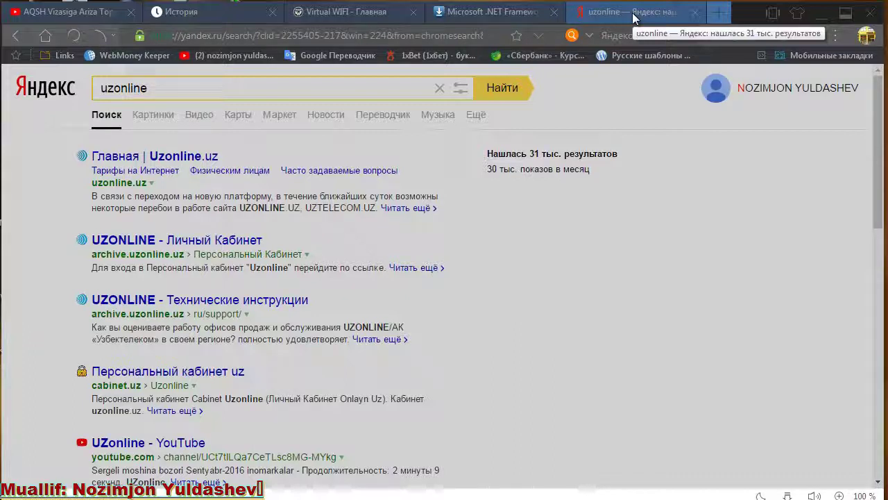
# Open the Uzonline.uz home page from the results, with its tab ahead of the search results tab, and highlight its web address
pyautogui.click(198, 156)
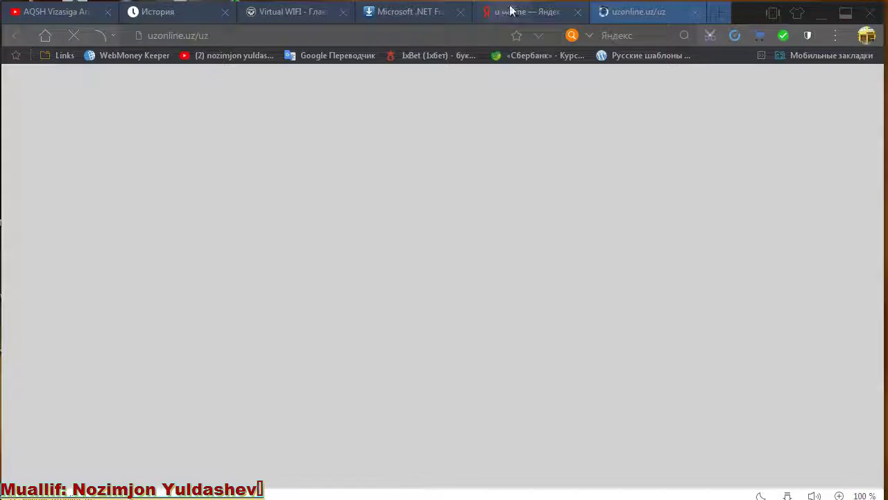
pyautogui.moveTo(513, 12); pyautogui.dragTo(601, 12)
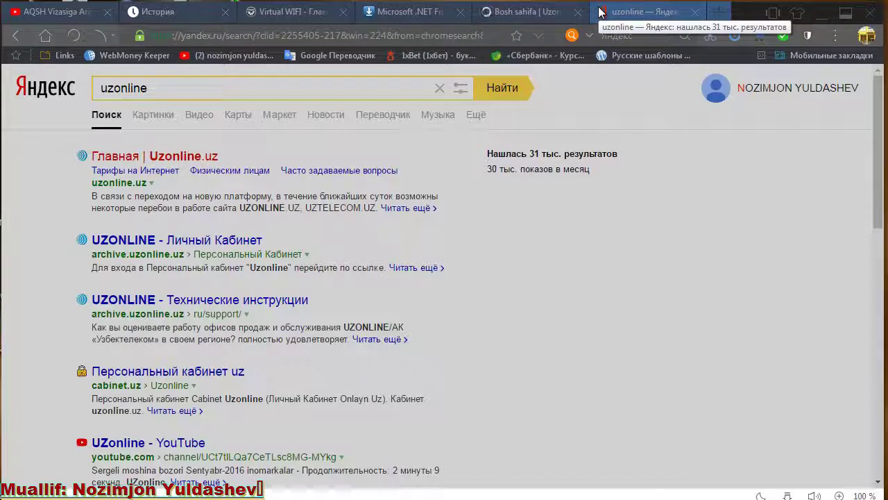
pyautogui.click(533, 13)
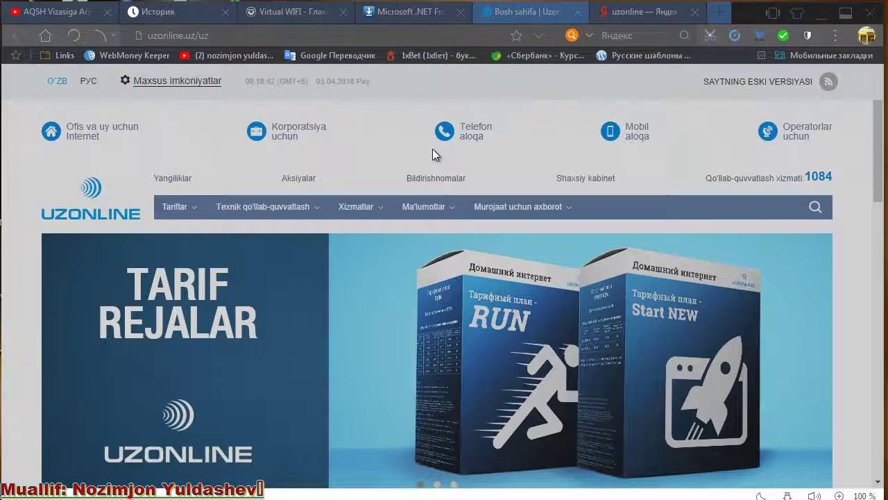
pyautogui.click(149, 35)
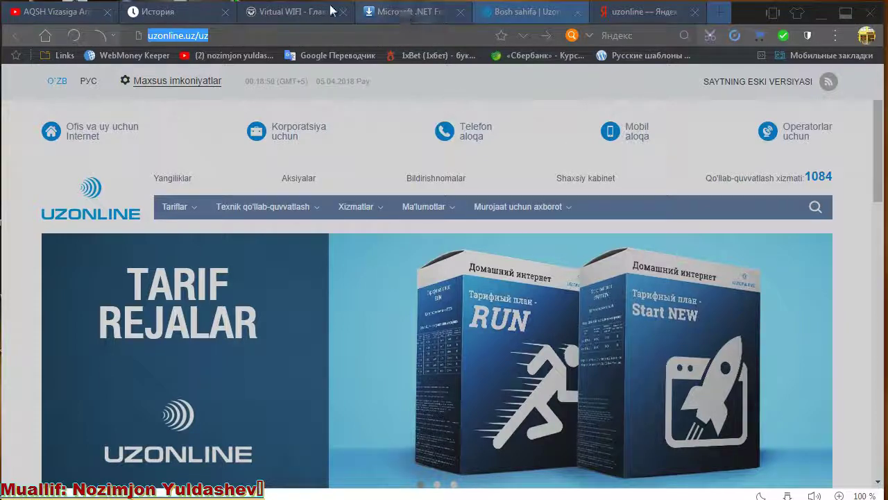
# Return to the beginning of the Virtual WIFI home page and highlight its web address vwf.by
pyautogui.click(284, 11)
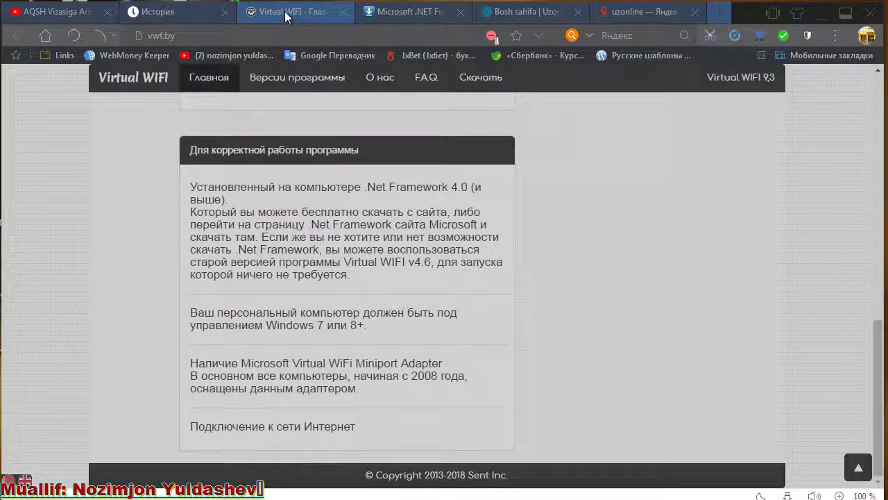
pyautogui.scroll(8, 328, 285)
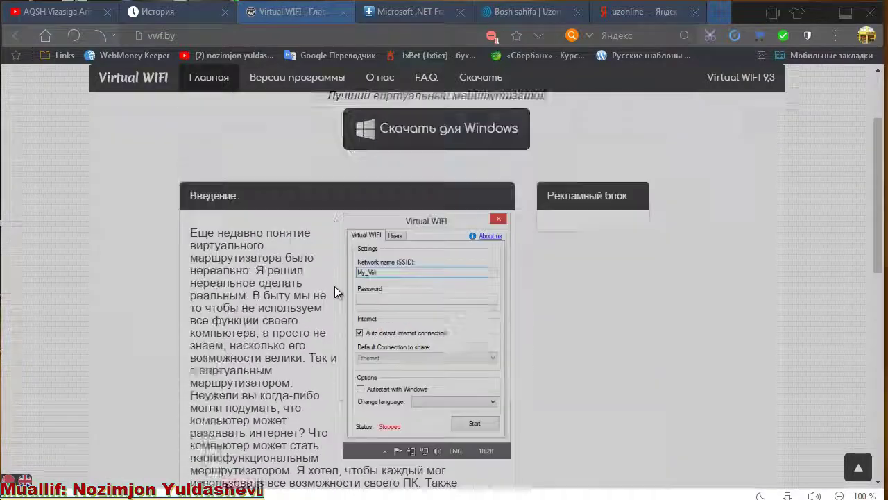
pyautogui.scroll(2, 334, 286)
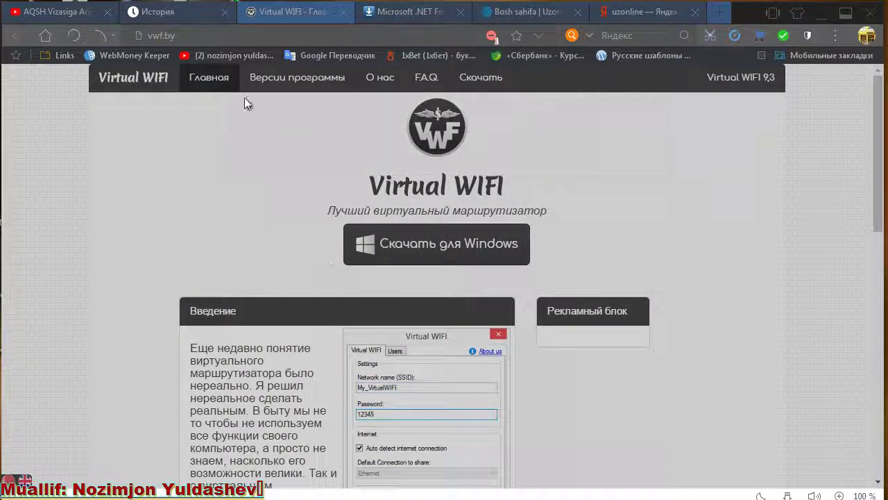
pyautogui.click(174, 36)
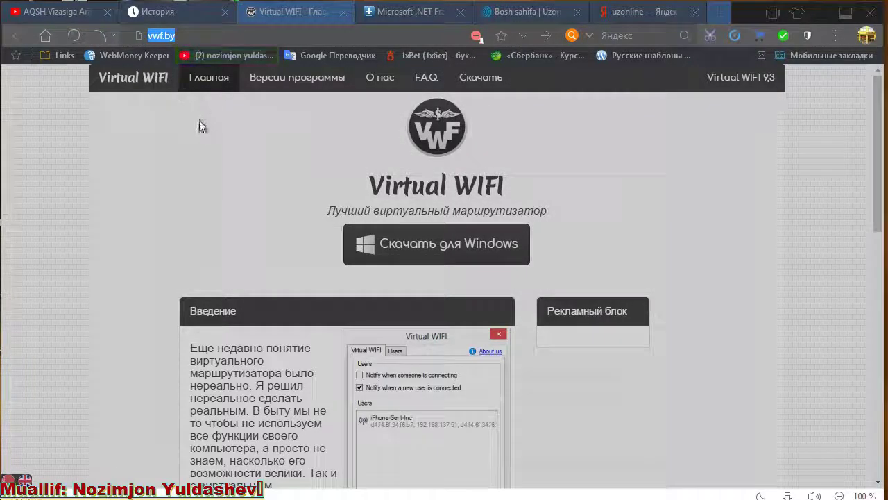
pyautogui.click(206, 33)
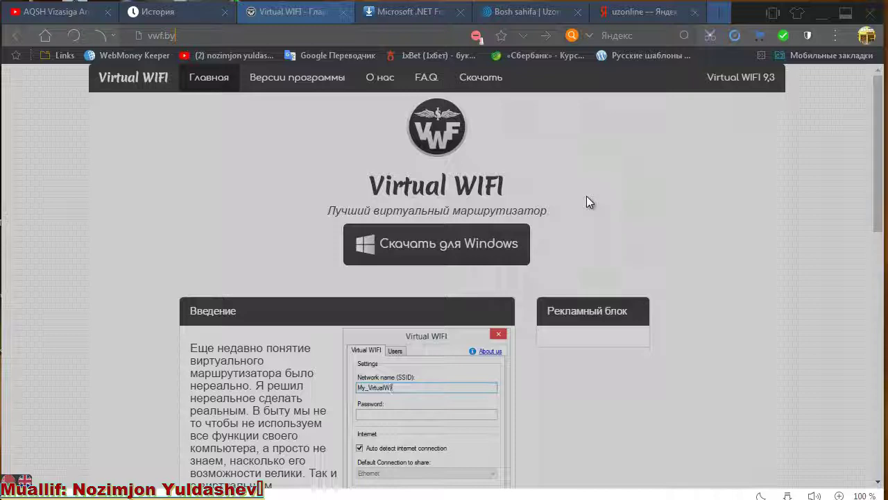
pyautogui.click(186, 29)
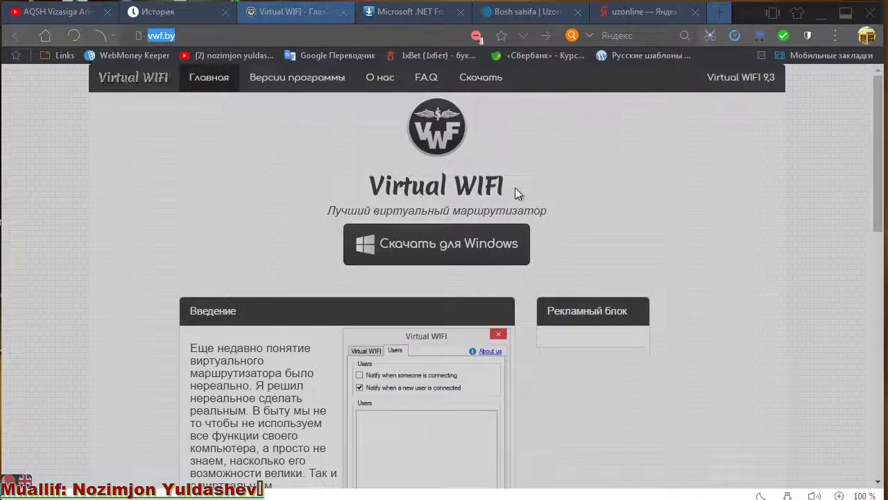
# Review the Virtual WIFI page's introduction, program preview and system requirements, ending back at the Windows download link
pyautogui.scroll(-1, 468, 234)
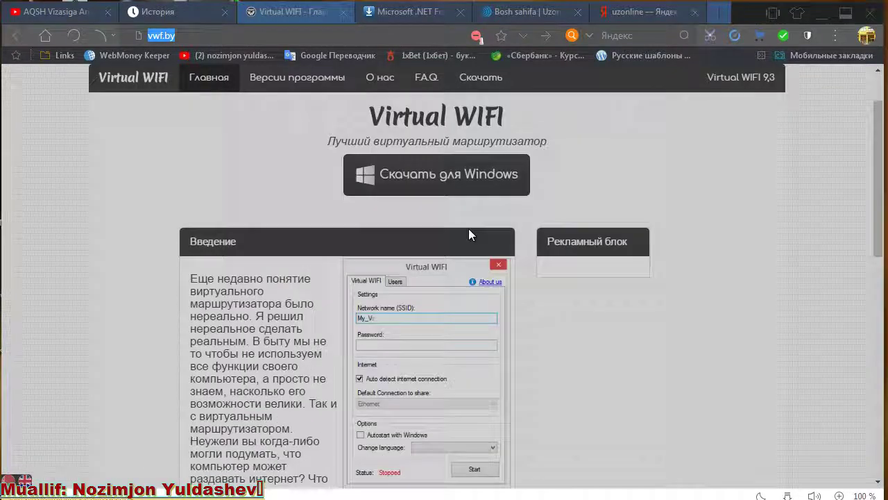
pyautogui.scroll(-1, 469, 234)
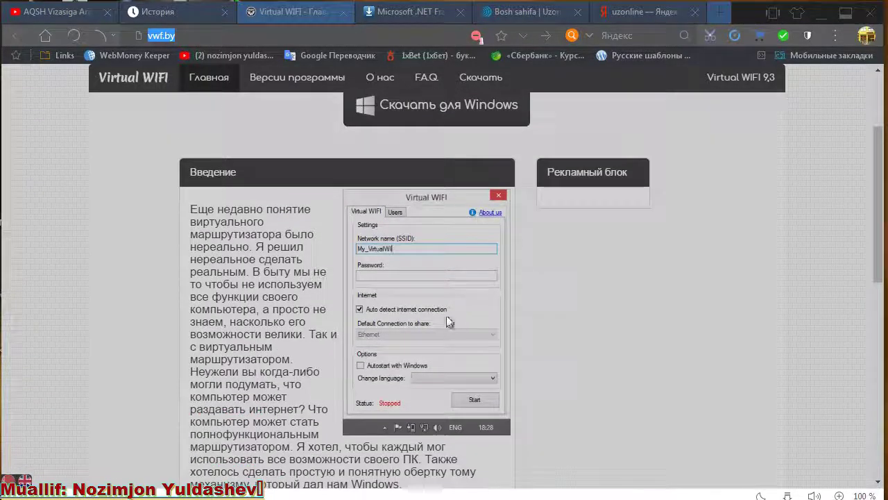
pyautogui.scroll(-1, 247, 217)
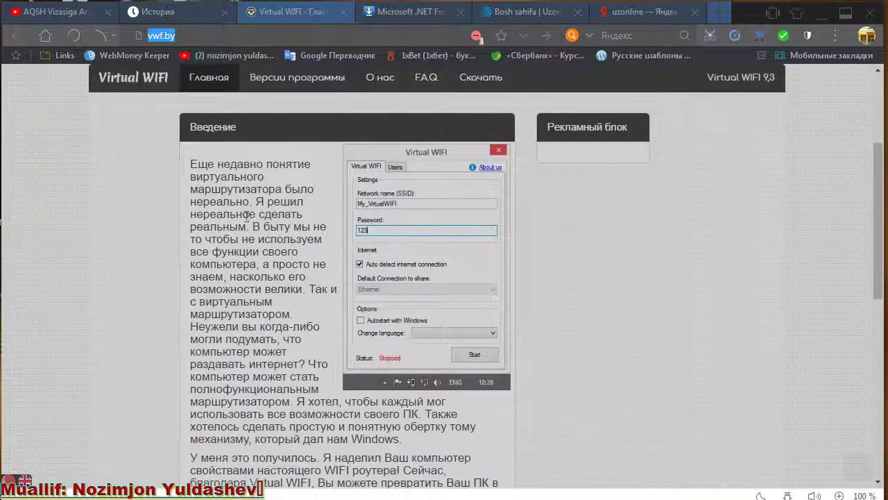
pyautogui.scroll(-1, 427, 254)
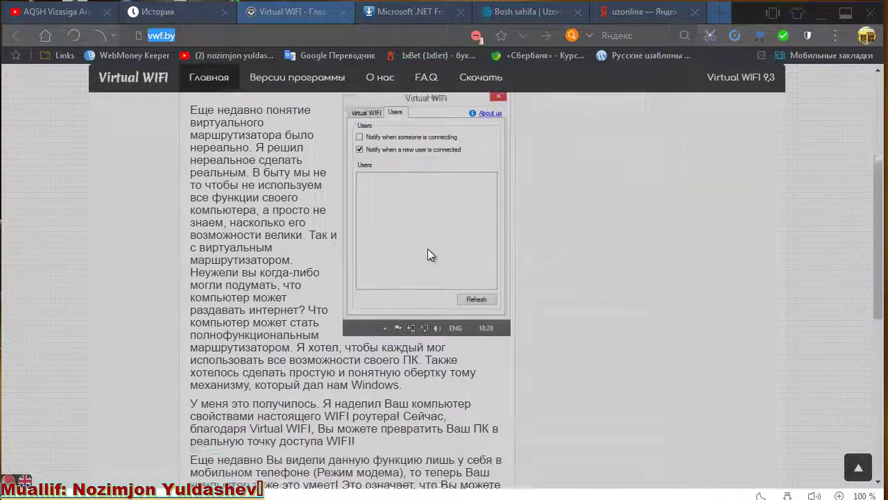
pyautogui.scroll(-6, 427, 254)
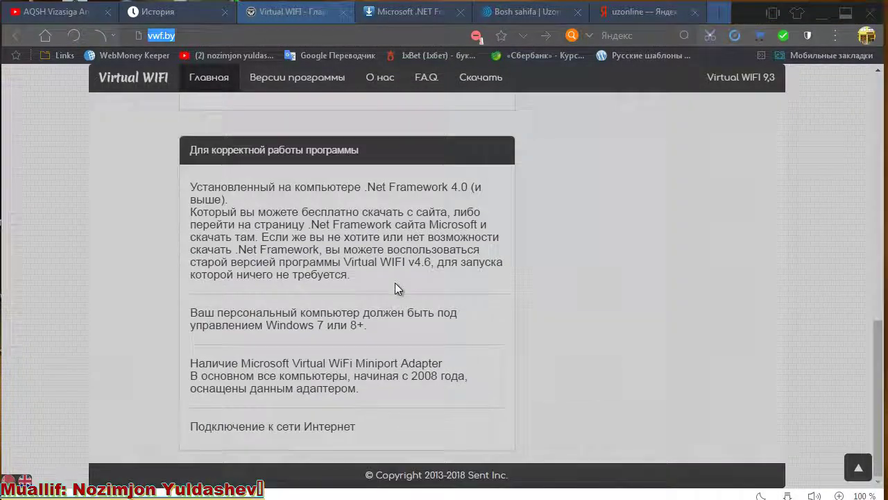
pyautogui.scroll(10, 538, 205)
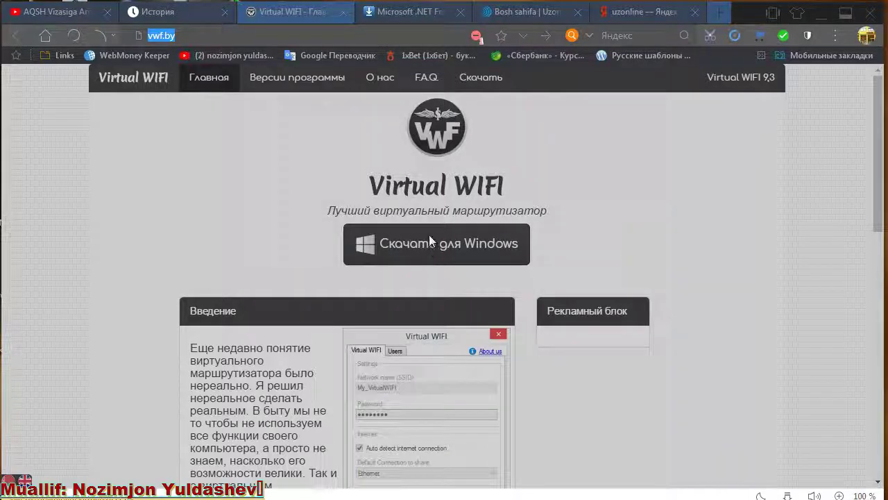
pyautogui.scroll(-1, 429, 236)
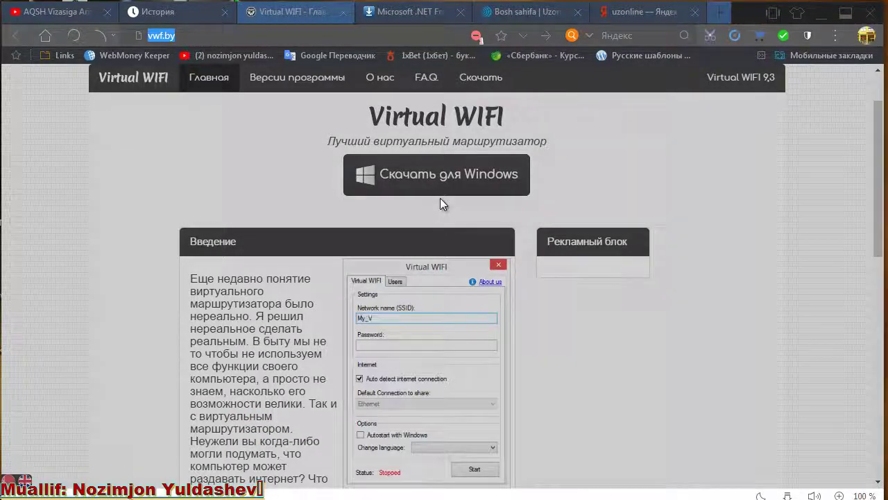
pyautogui.scroll(-3, 440, 201)
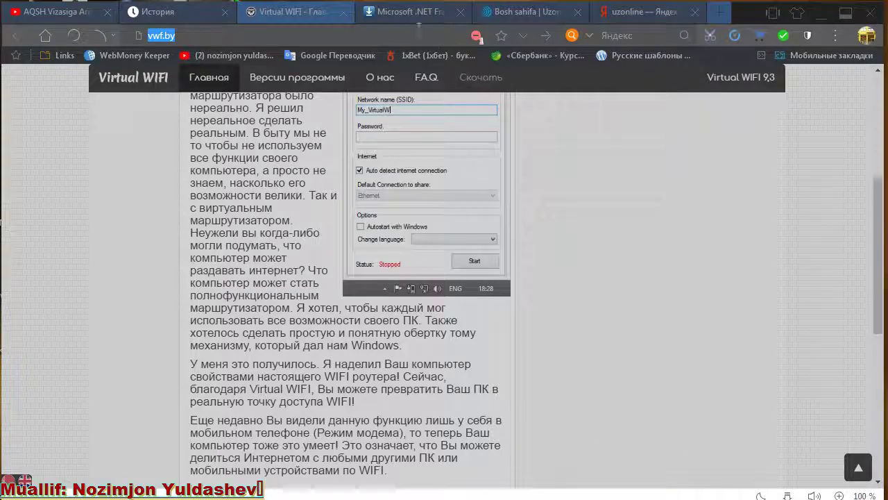
pyautogui.scroll(1, 473, 150)
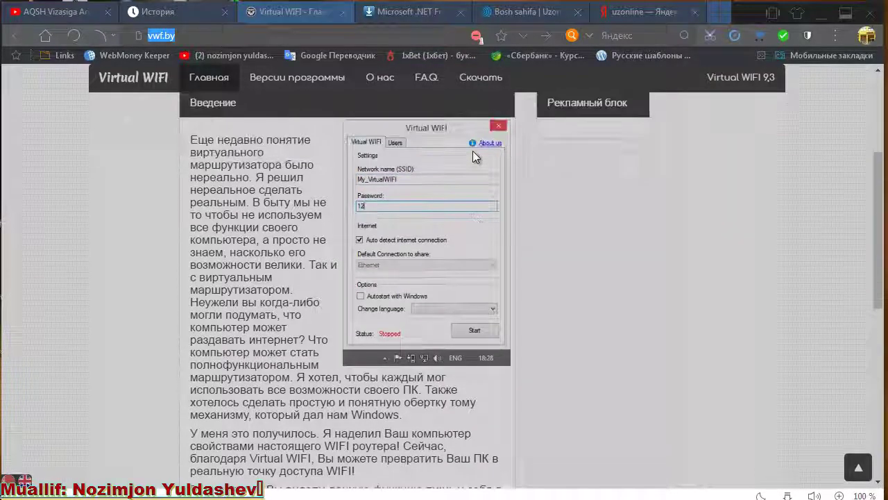
pyautogui.scroll(3, 472, 151)
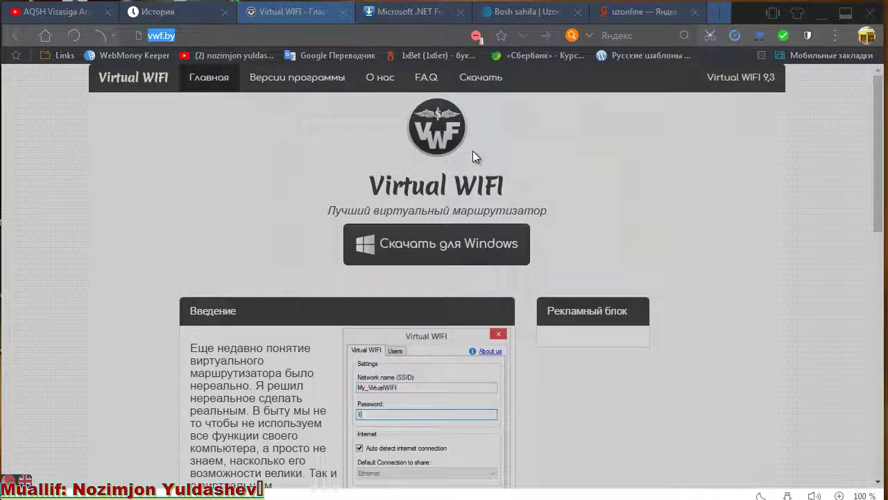
# Switch to the Microsoft .NET Framework download page and highlight its title with the version number, plus its web address
pyautogui.click(408, 13)
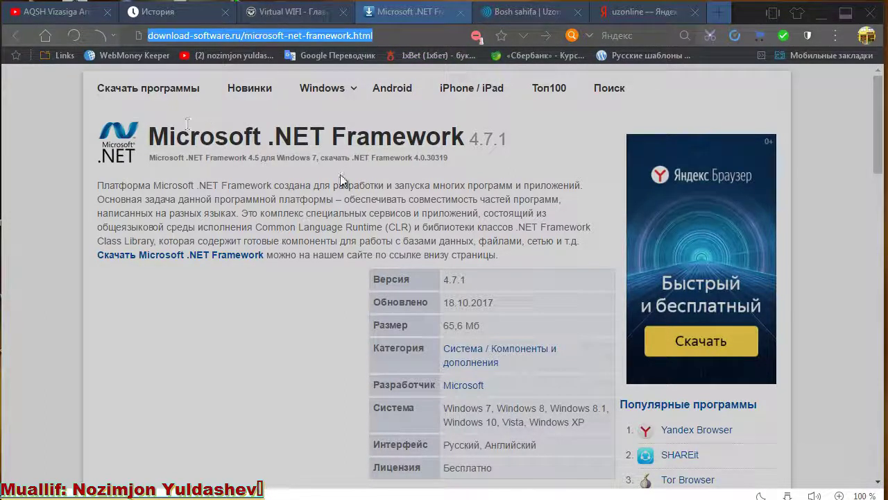
pyautogui.moveTo(333, 132); pyautogui.dragTo(519, 142)
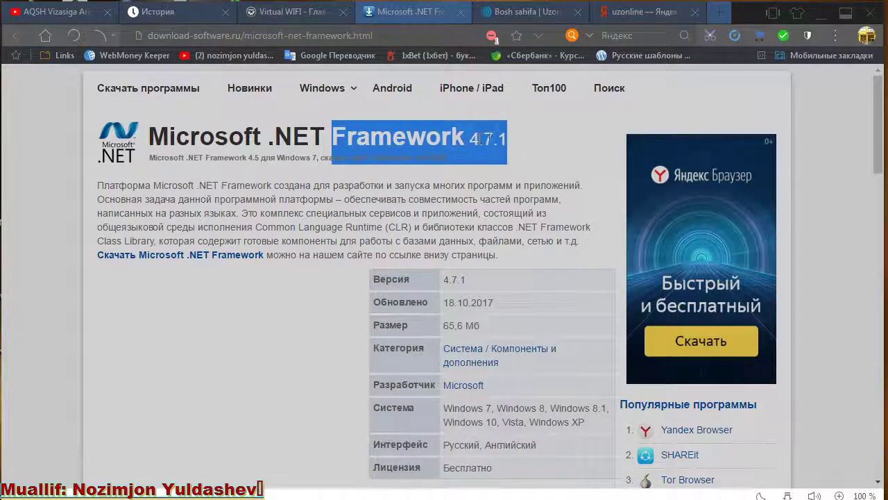
pyautogui.click(525, 143)
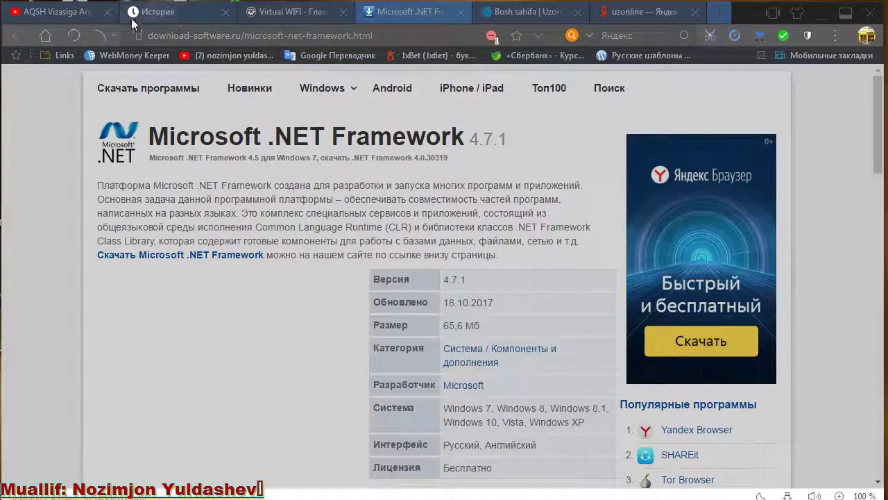
pyautogui.moveTo(147, 35); pyautogui.dragTo(381, 50)
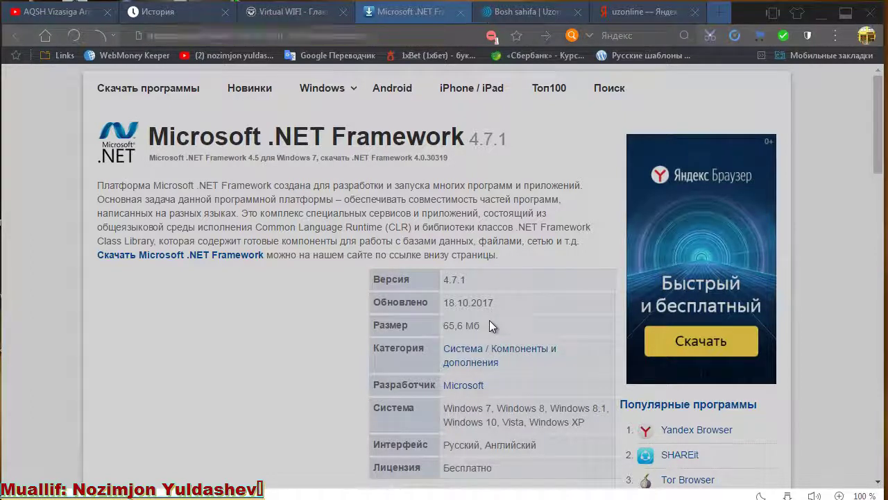
# Check the .NET Framework file size and look through the download links for versions 4.7.1 to 4.6
pyautogui.moveTo(490, 320); pyautogui.dragTo(435, 327)
pyautogui.scroll(-10, 440, 338)
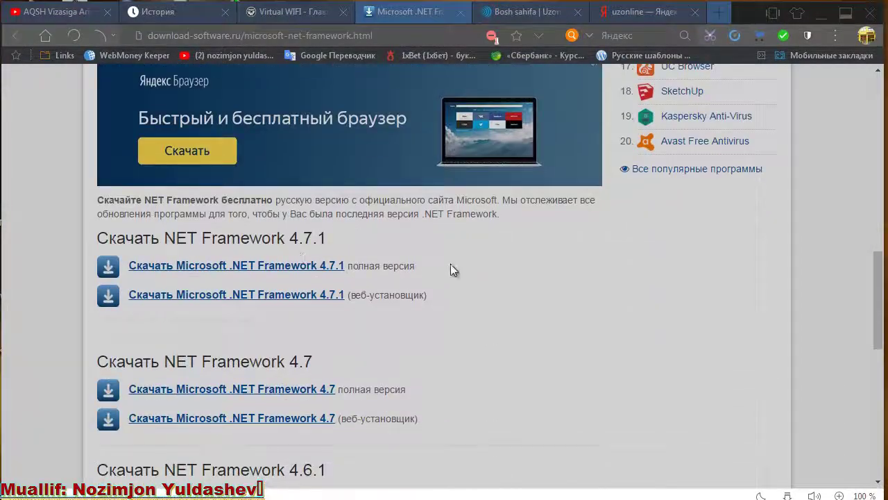
pyautogui.scroll(-3, 326, 291)
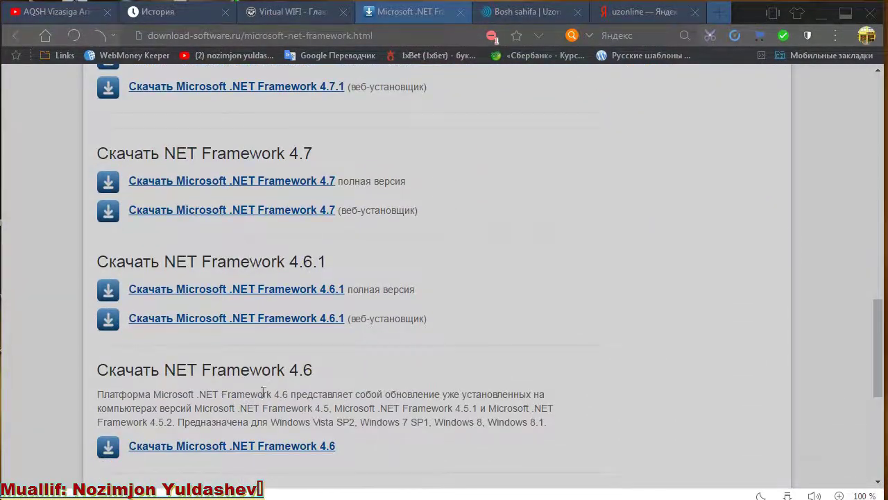
# Leave the .NET Framework page for the Virtual WIFI home page, and switch to the Virtual WIFI program window on the desktop
pyautogui.scroll(1, 491, 241)
pyautogui.scroll(15, 489, 234)
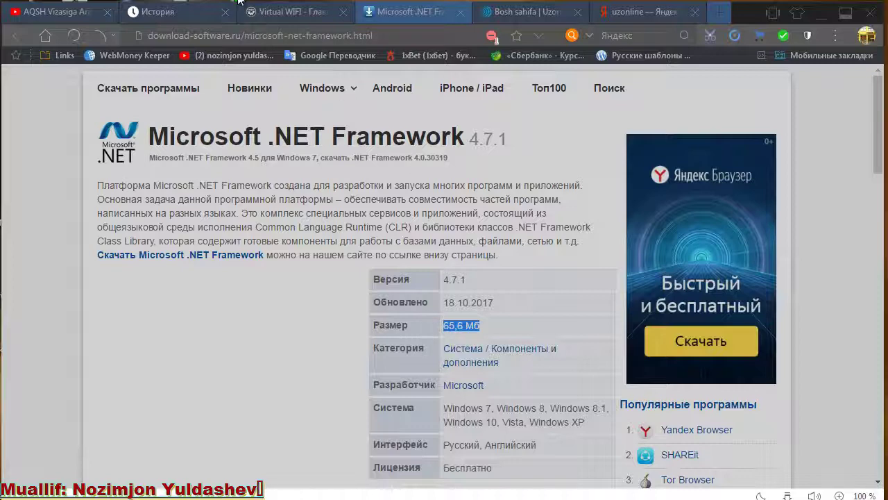
pyautogui.click(284, 12)
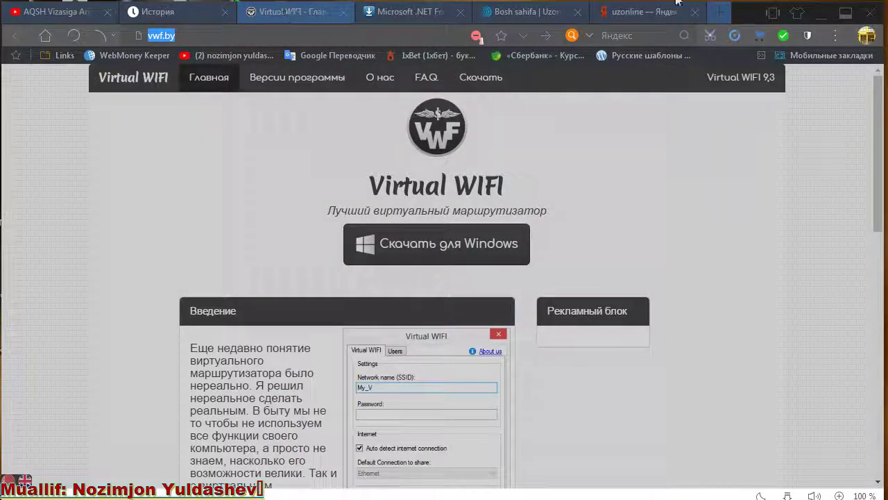
pyautogui.click(821, 19)
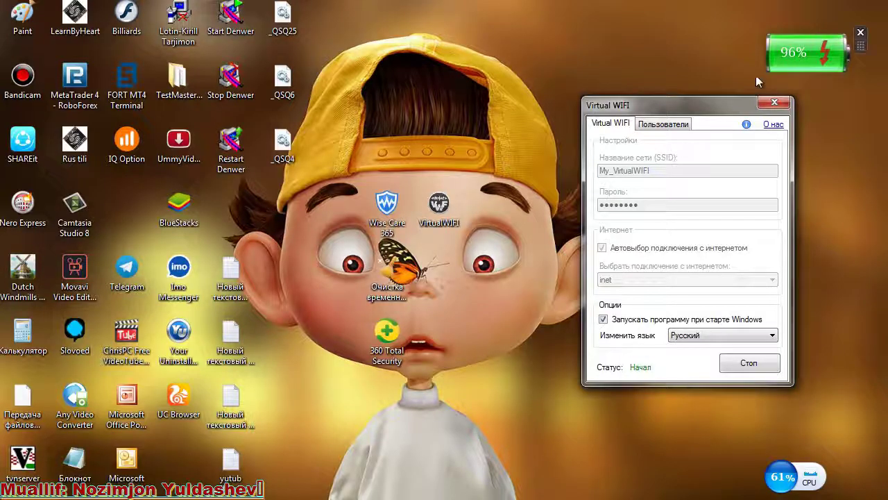
pyautogui.moveTo(708, 109); pyautogui.dragTo(683, 105)
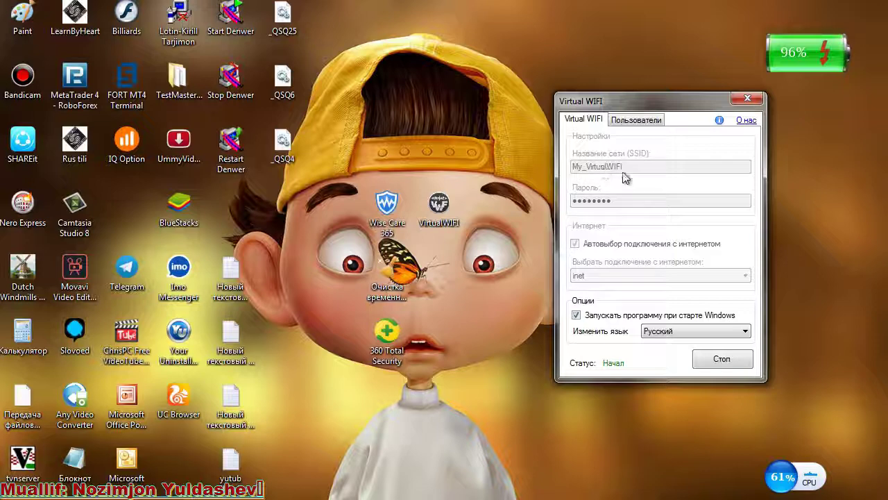
# Stop the running hotspot to unlock its settings, and highlight the network name (SSID) and the password
pyautogui.click(728, 360)
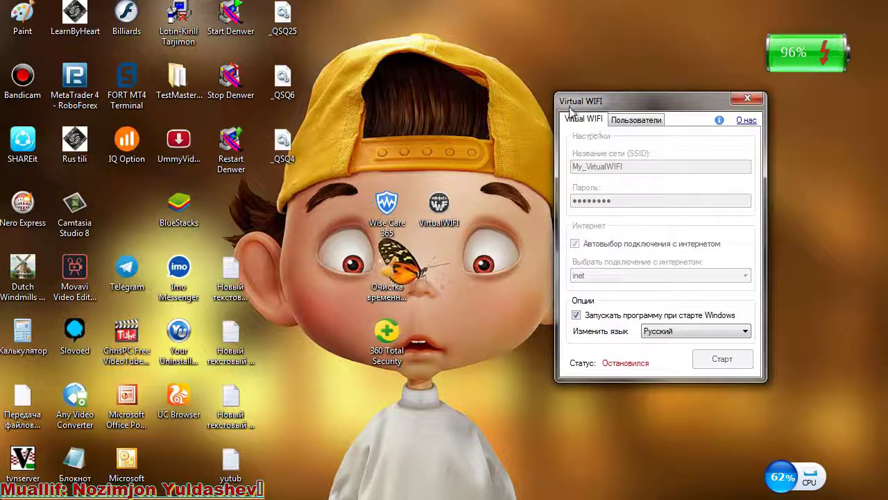
pyautogui.moveTo(637, 167); pyautogui.dragTo(574, 168)
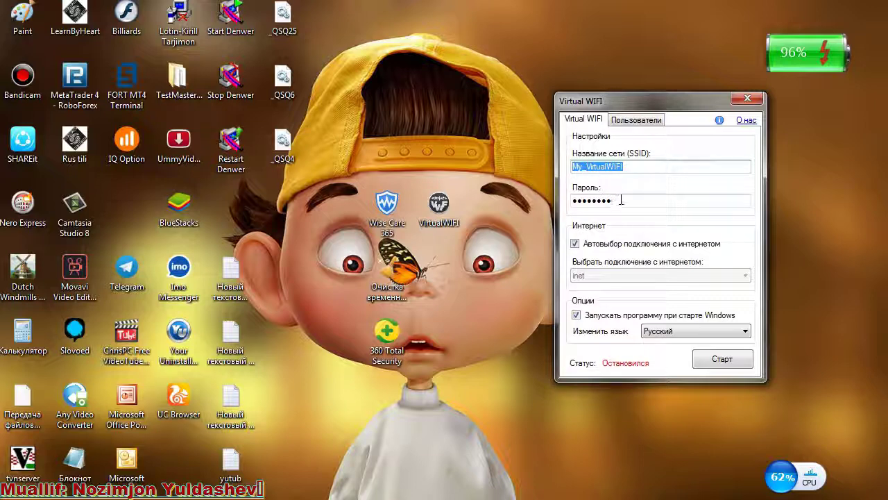
pyautogui.moveTo(617, 200); pyautogui.dragTo(563, 201)
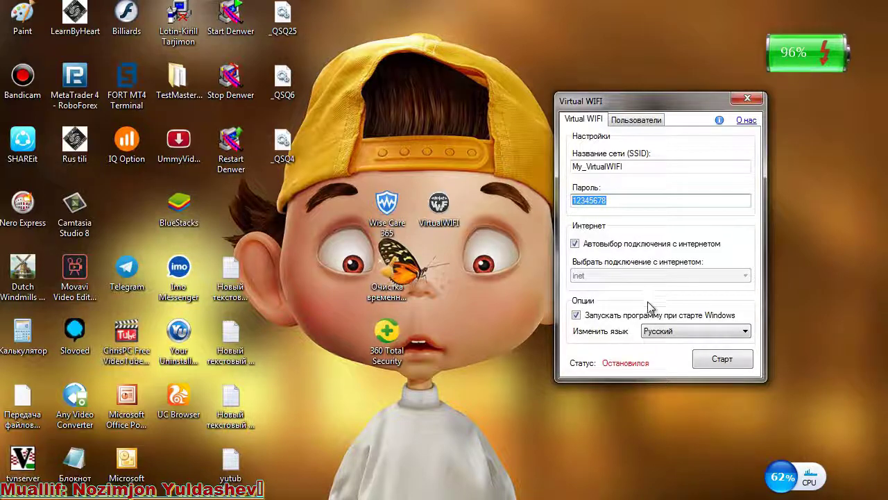
# Choose Русский as the program language and start the Wi-Fi hotspot
pyautogui.click(672, 332)
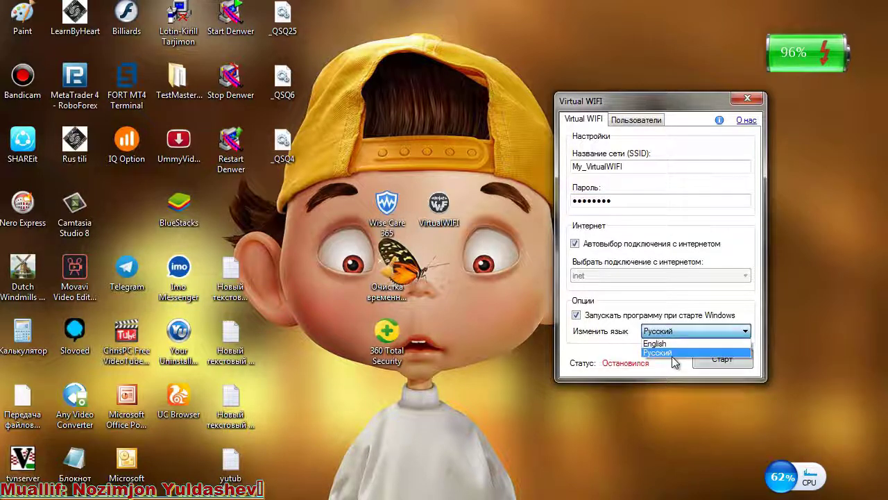
pyautogui.click(675, 353)
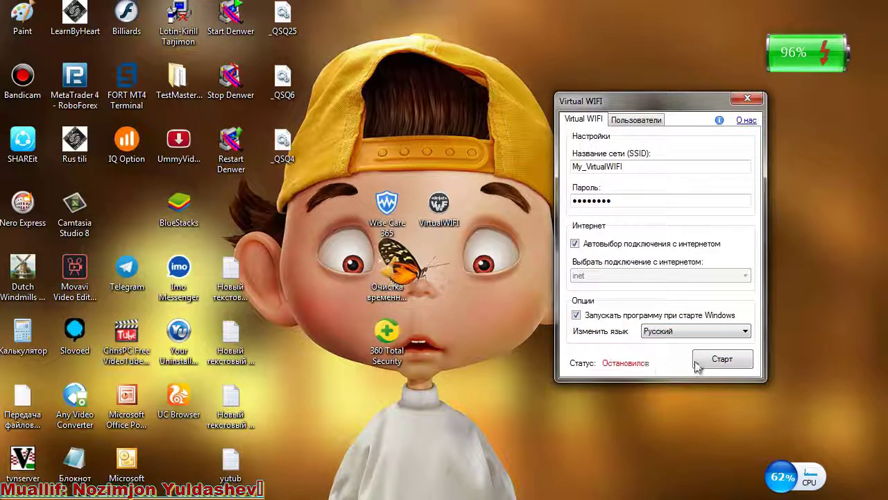
pyautogui.click(721, 359)
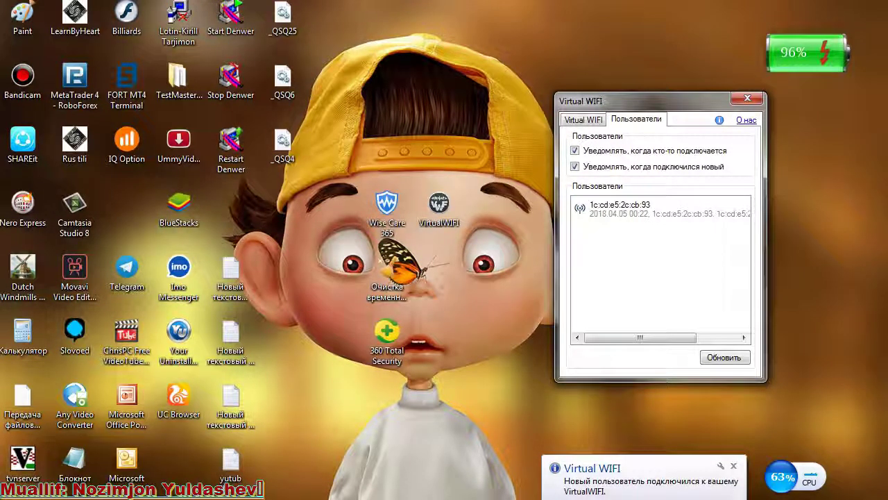
# Inspect the connected device's entry in the hotspot's user list, and return to the main hotspot settings
pyautogui.click(631, 215)
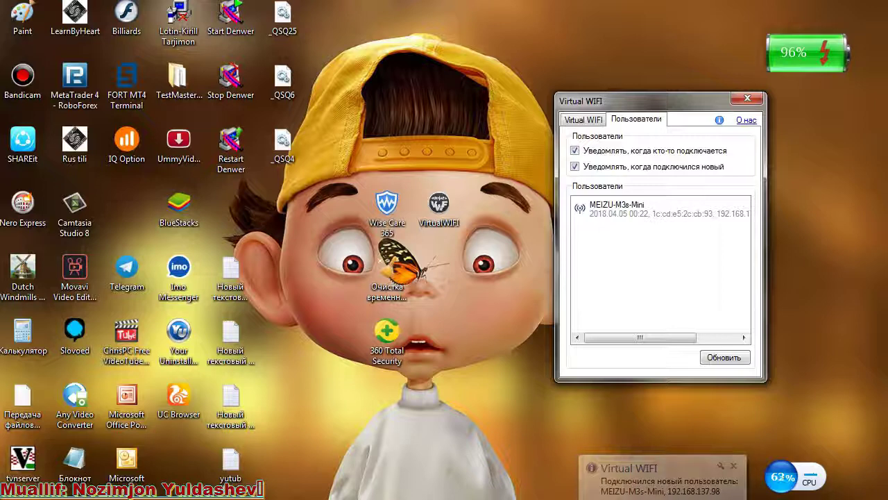
pyautogui.click(656, 211)
pyautogui.click(613, 234)
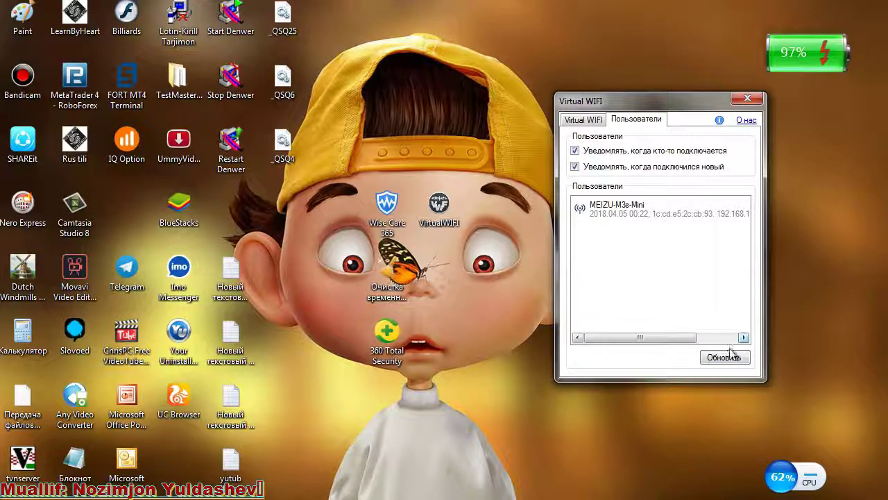
pyautogui.click(598, 120)
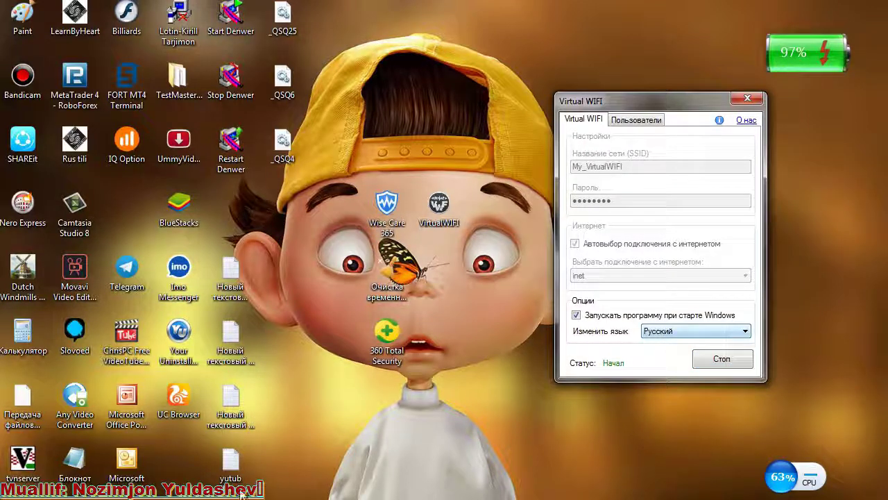
# Switch to the browser and show the beginning of the Virtual WIFI home page with its Windows download link
pyautogui.click(146, 444)
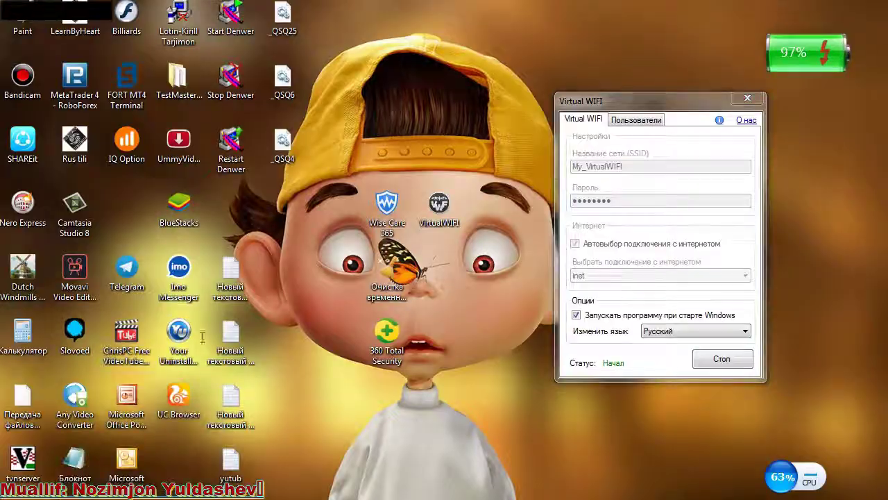
pyautogui.scroll(-4, 294, 184)
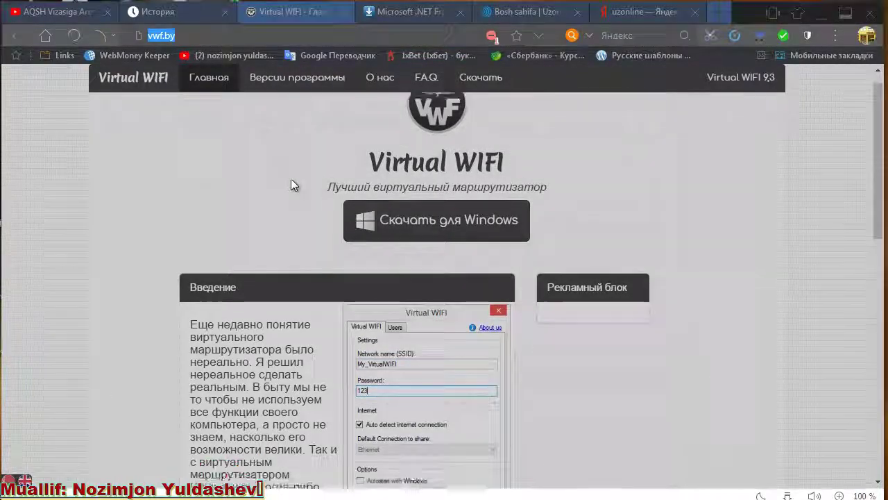
pyautogui.scroll(1, 506, 227)
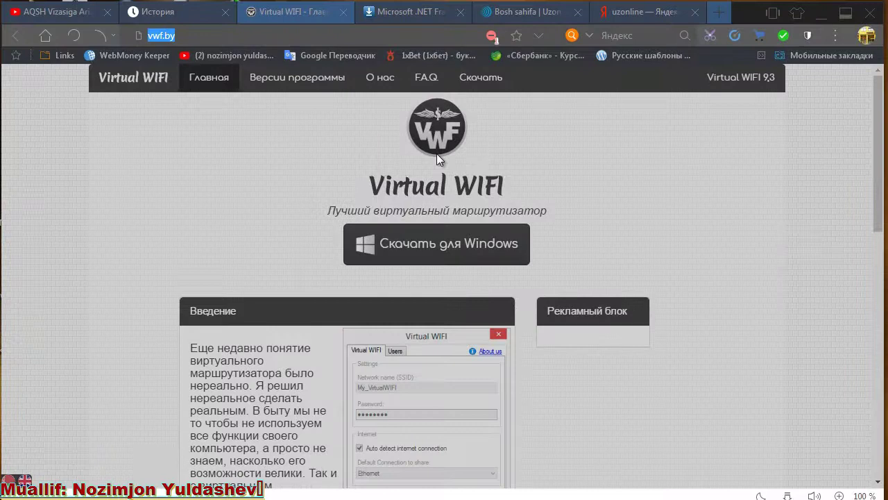
pyautogui.click(303, 145)
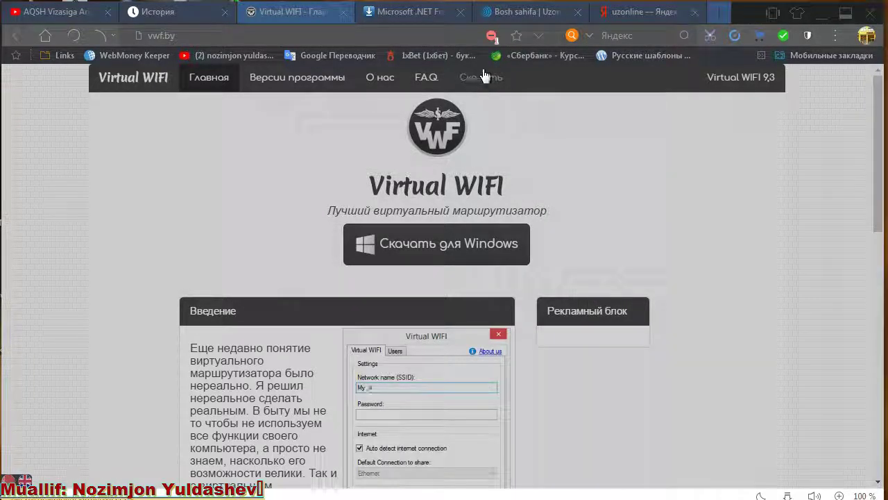
# Look at the Uzonline provider's home page, and return to the introduction and program preview on the Virtual WIFI page
pyautogui.click(534, 12)
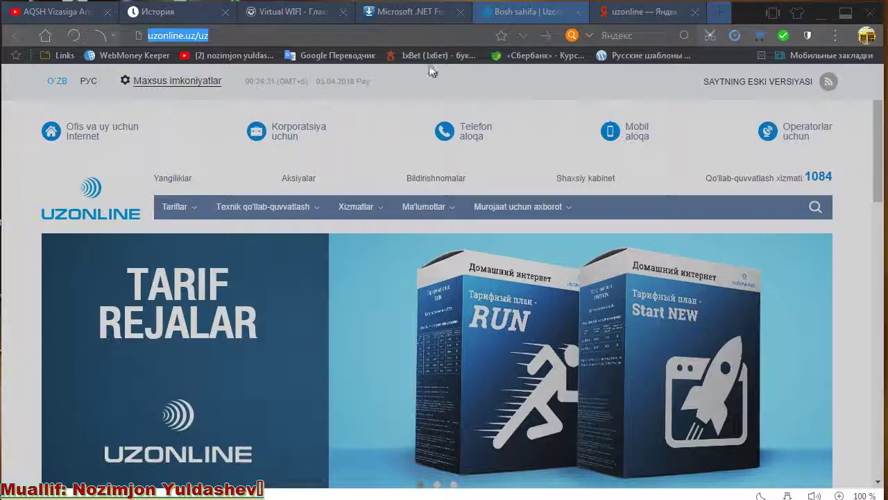
pyautogui.click(302, 13)
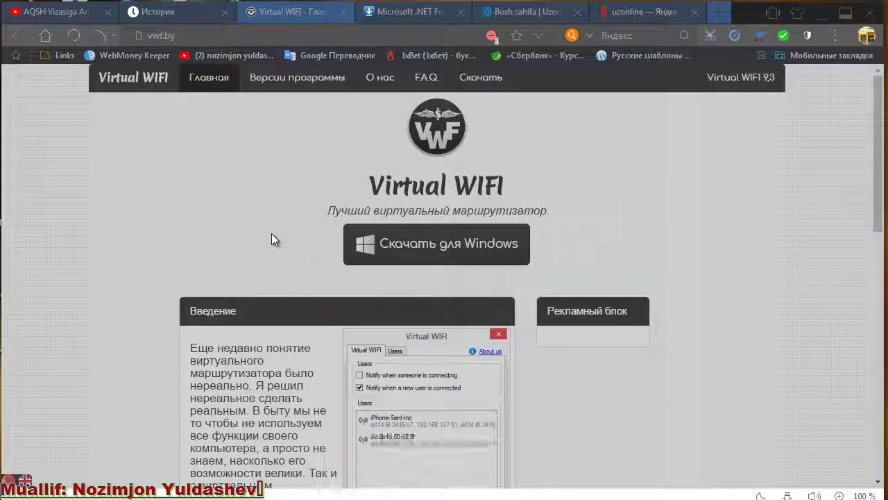
pyautogui.scroll(-1, 347, 281)
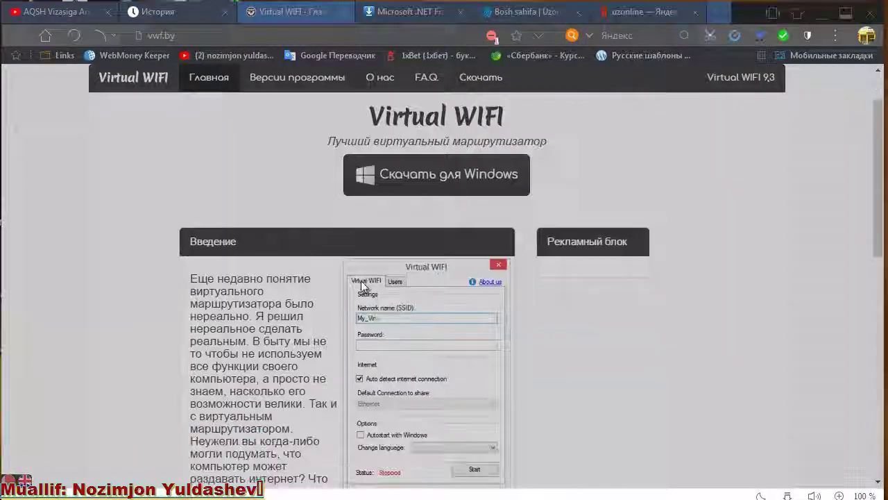
pyautogui.scroll(-1, 444, 278)
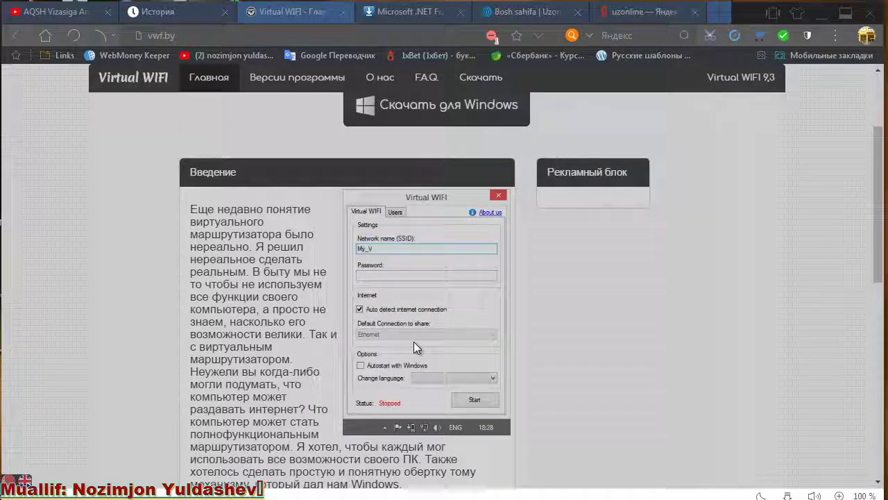
pyautogui.moveTo(250, 498)
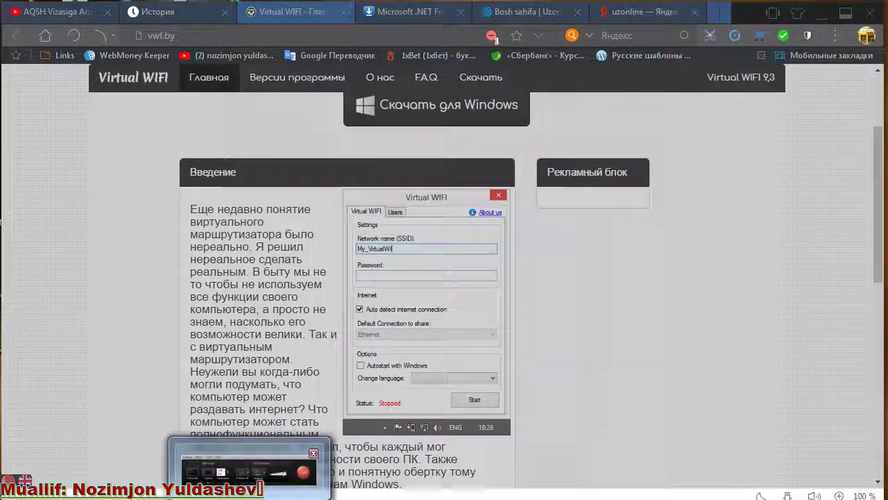